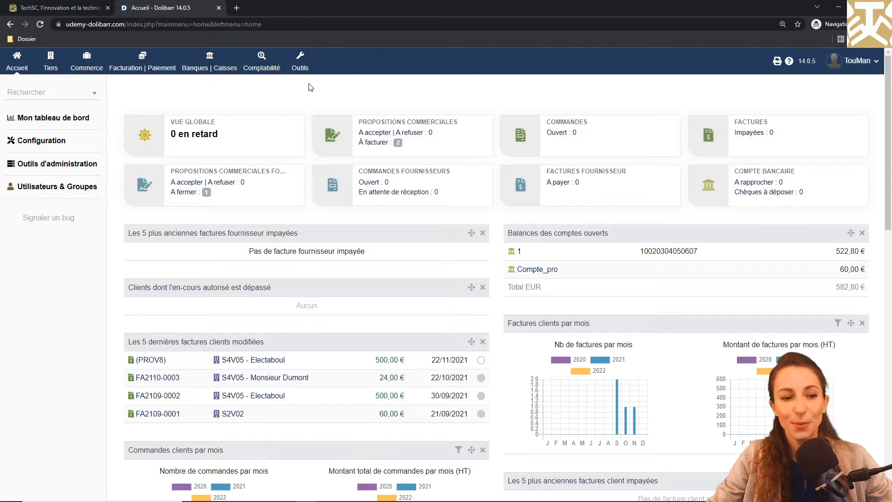
Enable the Exports de données module in the modules configuration and open its settings.
click(37, 143)
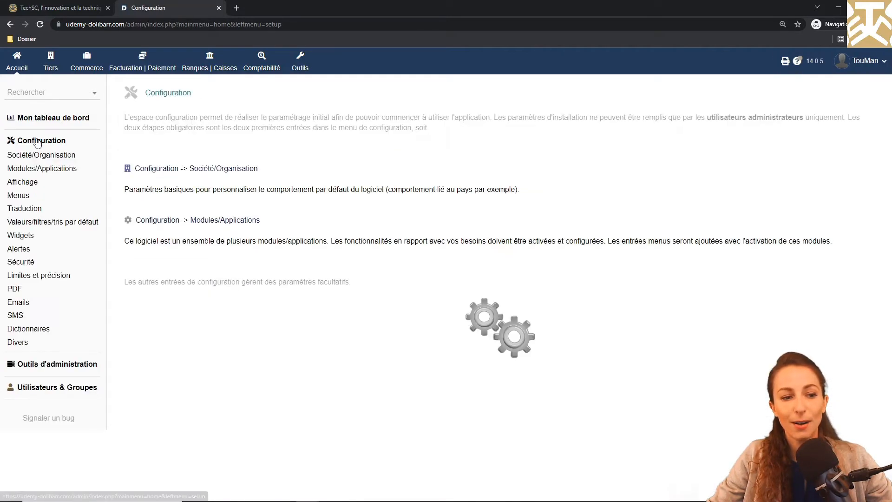
click(39, 170)
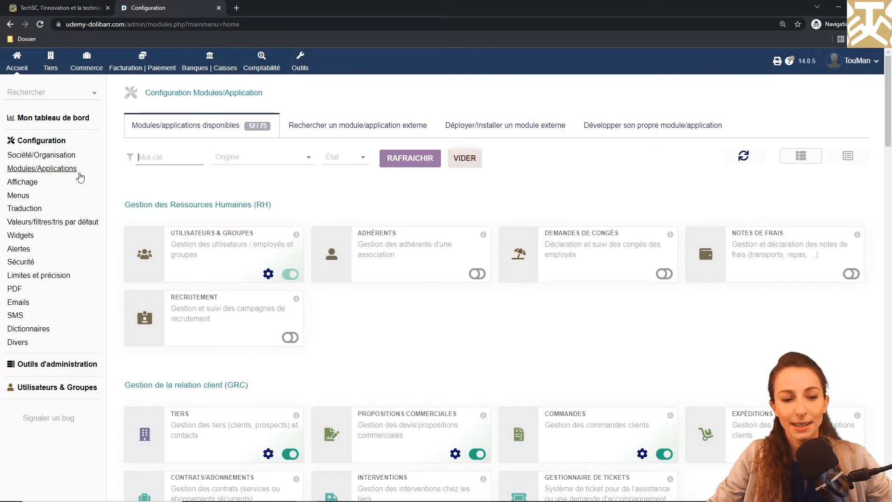
scroll(199, 197, down, 7)
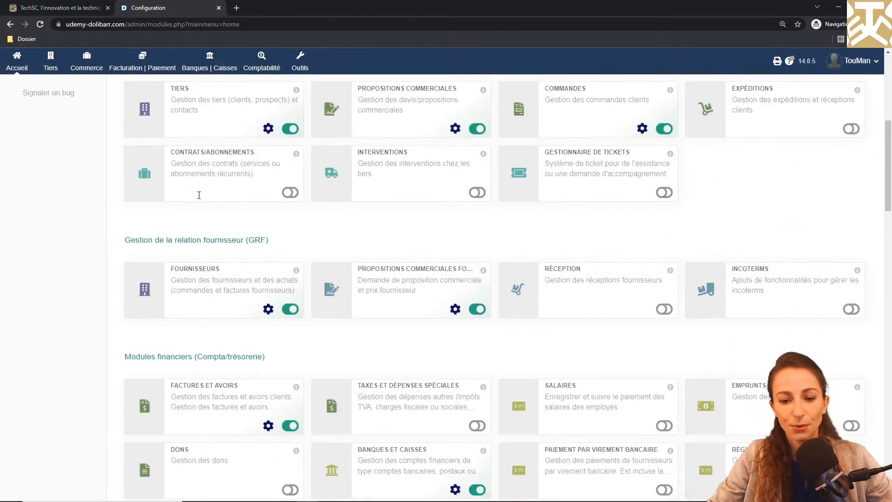
scroll(199, 195, down, 7)
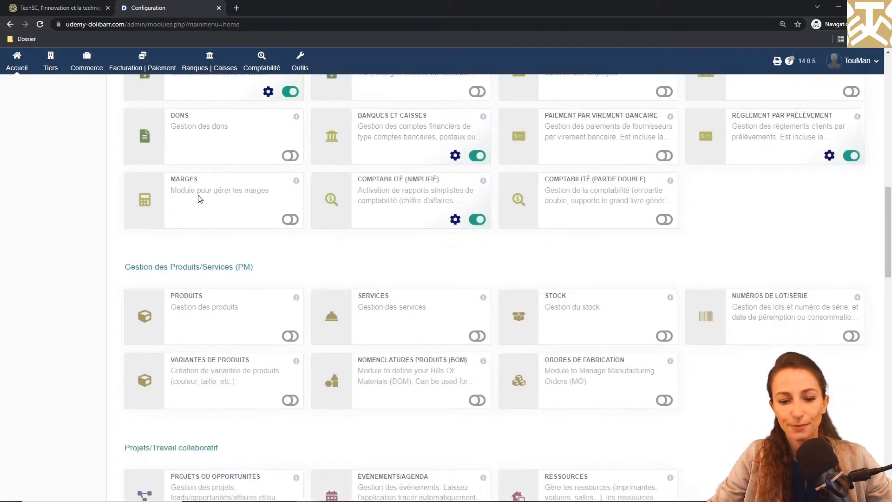
scroll(199, 198, down, 6)
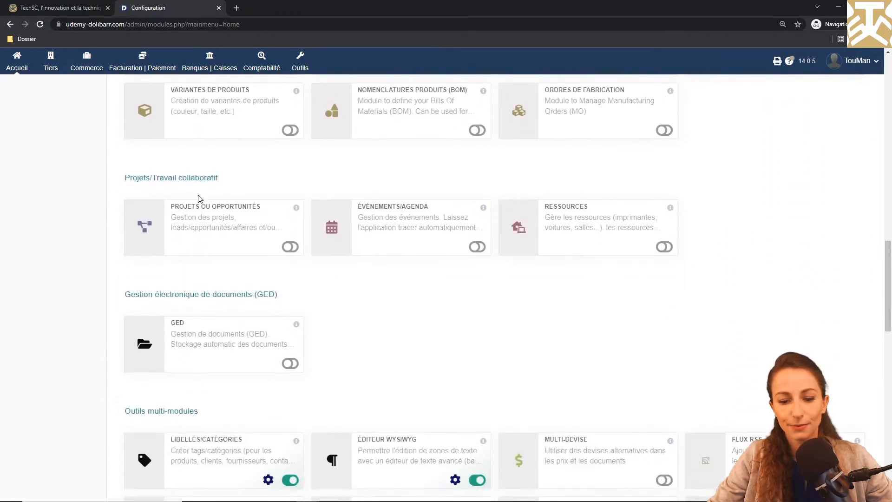
scroll(198, 198, down, 7)
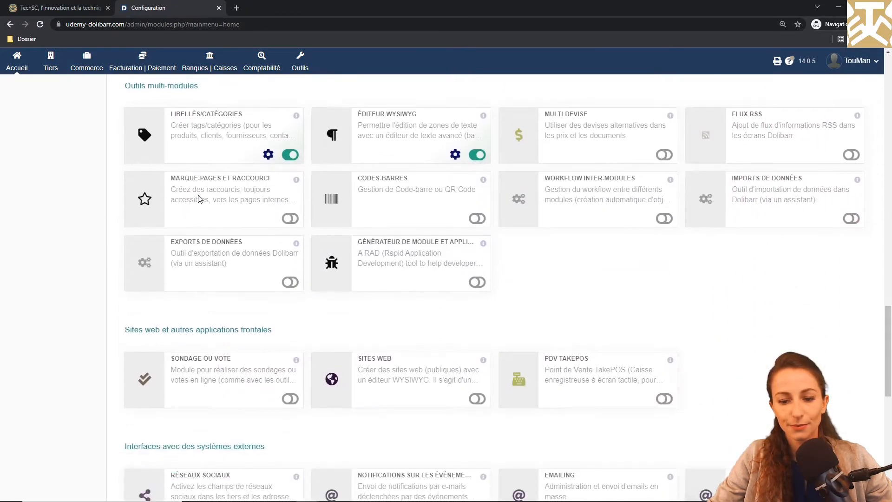
click(291, 282)
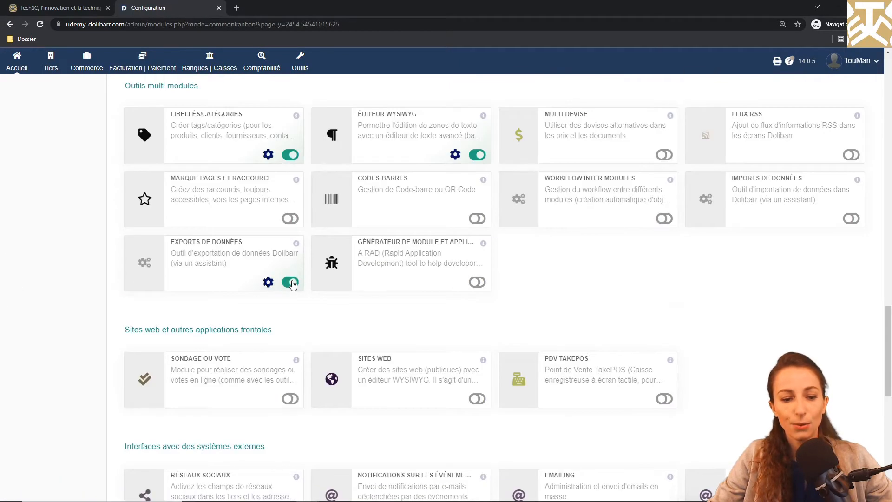
click(269, 282)
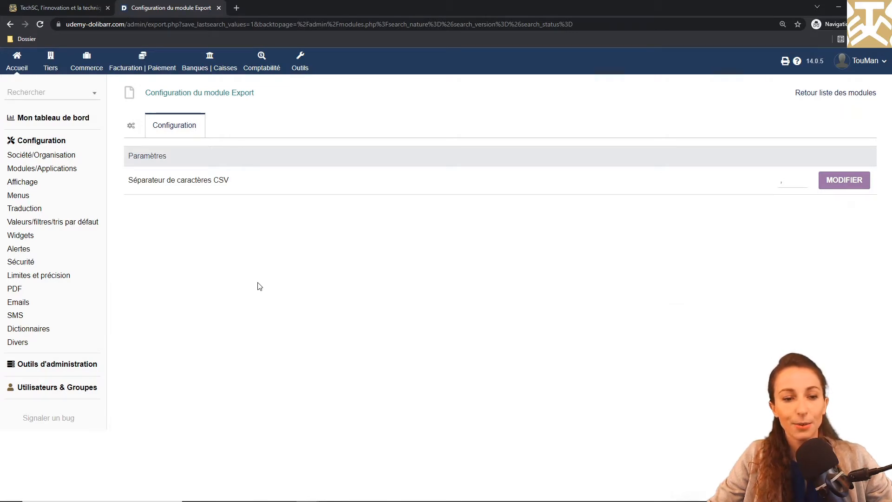
Start a new export in the export assistant using the Écritures bancaires et relevés data set.
click(300, 68)
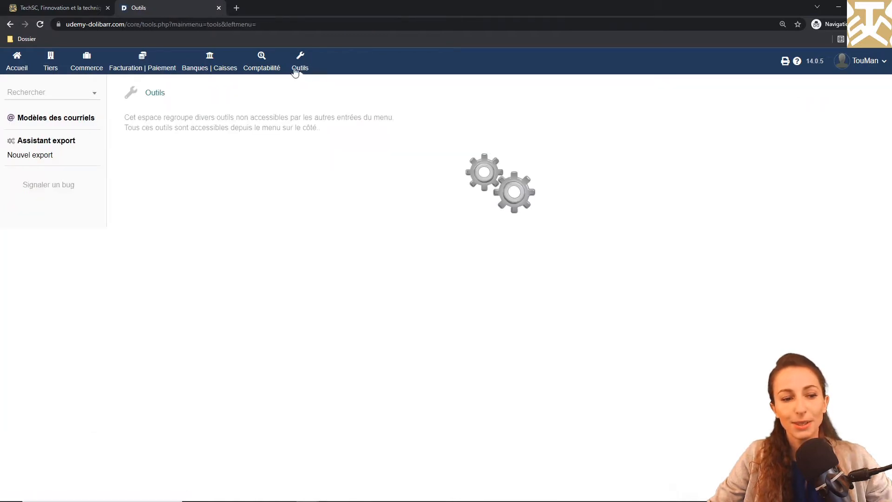
click(53, 144)
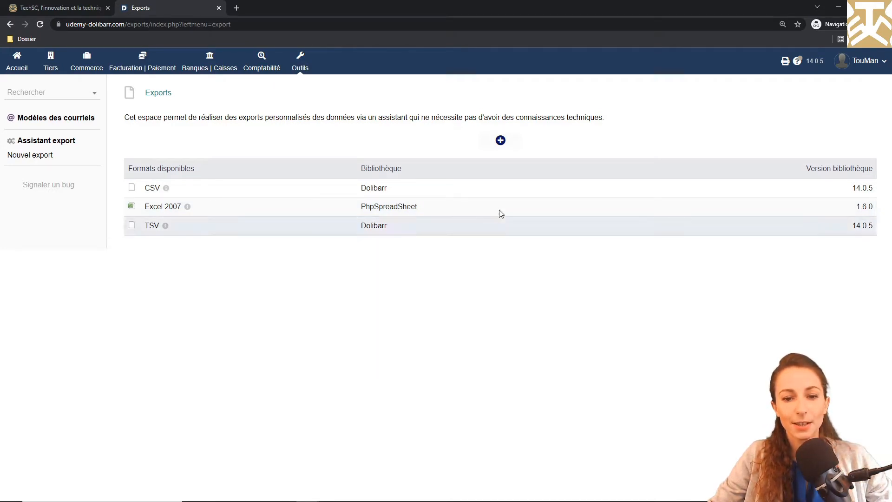
click(501, 140)
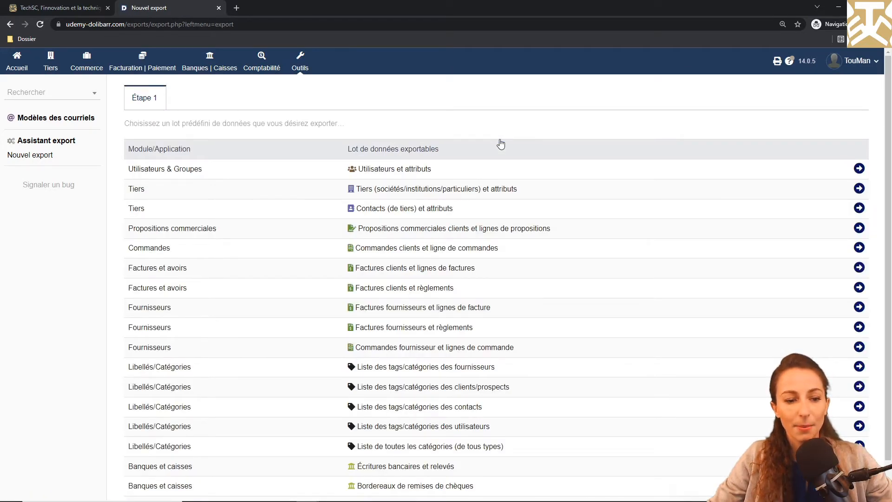
scroll(501, 143, down, 1)
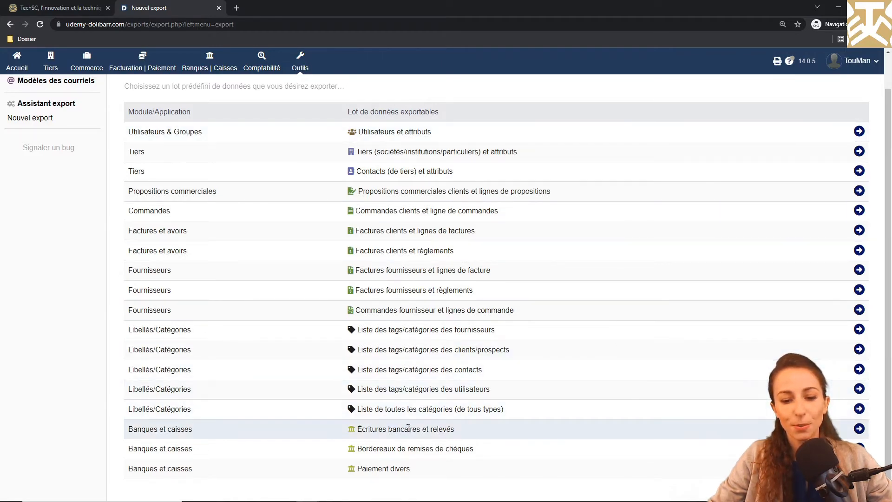
click(859, 429)
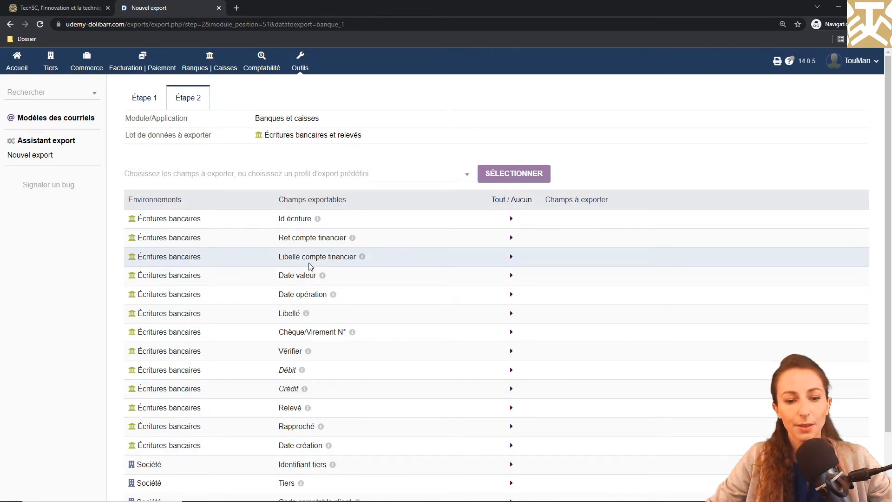
Select all fields for export except Code comptable client, Code comptable fournisseur and Tiers, and proceed to the filters.
click(494, 199)
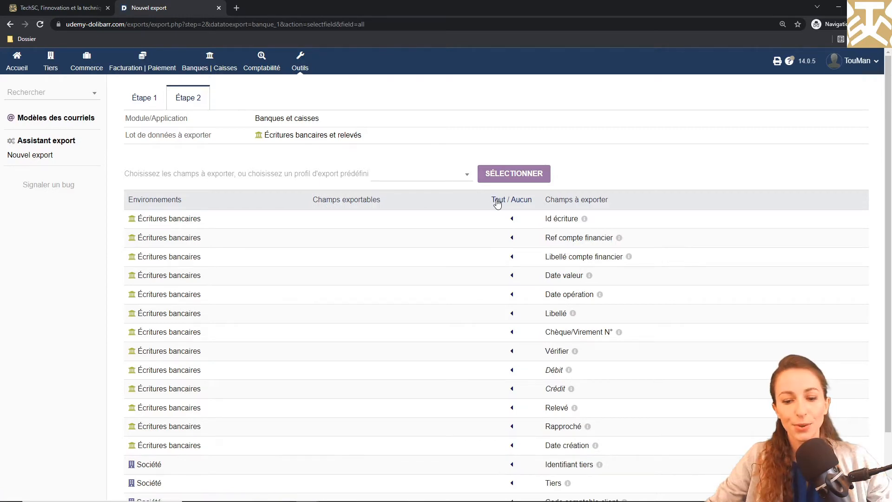
scroll(497, 201, down, 2)
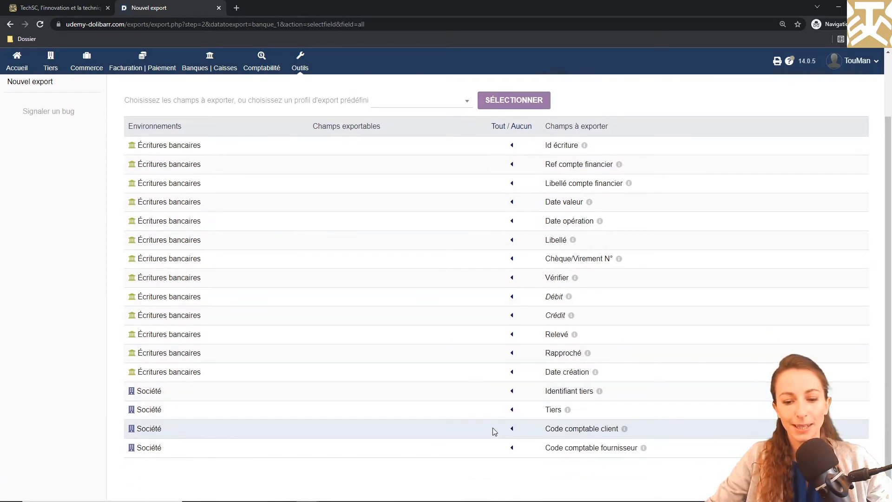
click(512, 434)
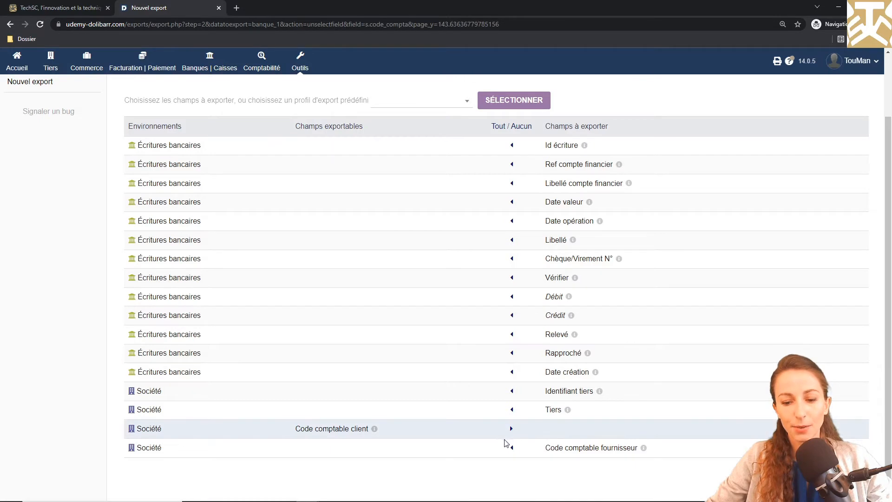
click(511, 450)
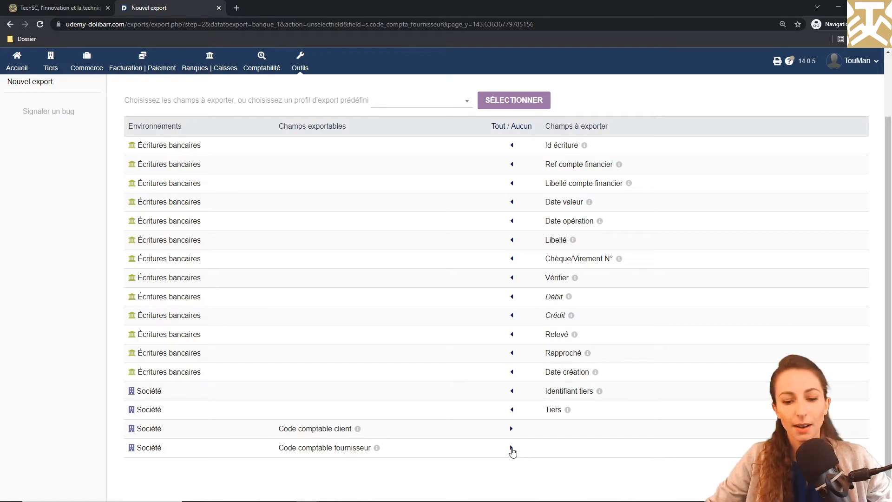
click(512, 410)
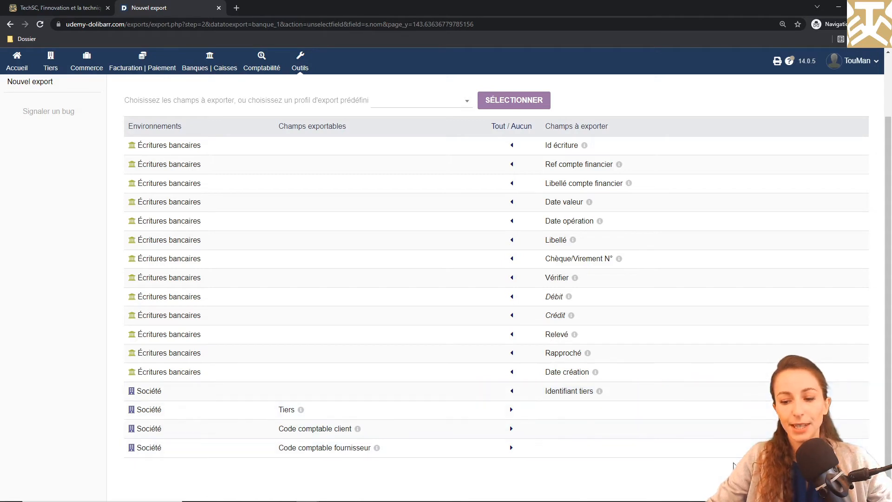
click(828, 477)
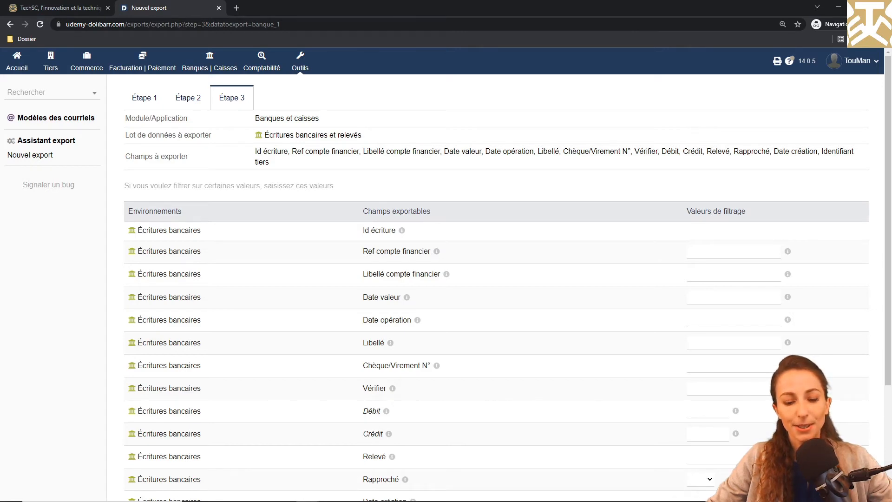
Filter the export on Date création with >20190312 and proceed to the field order.
scroll(496, 288, down, 3)
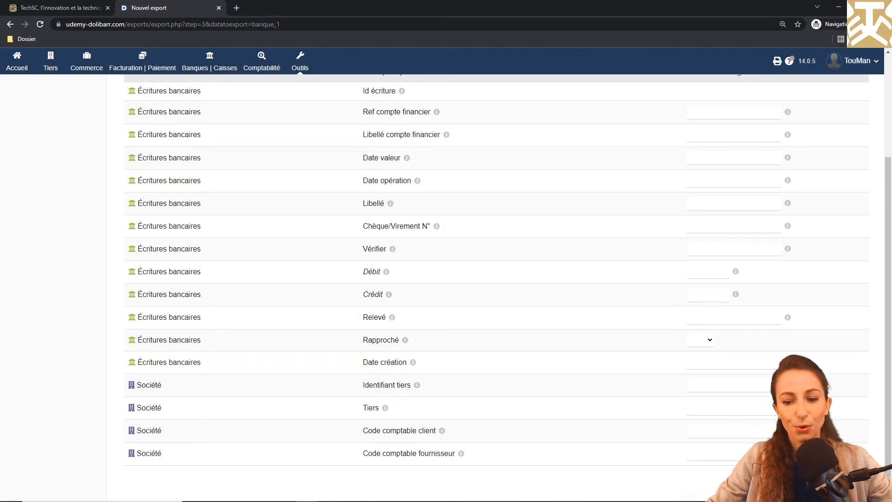
mouse_move(787, 362)
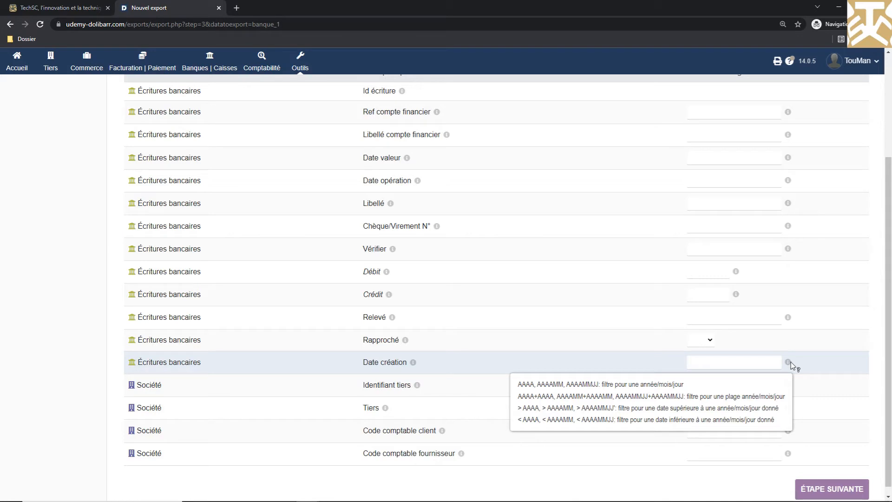
click(768, 364)
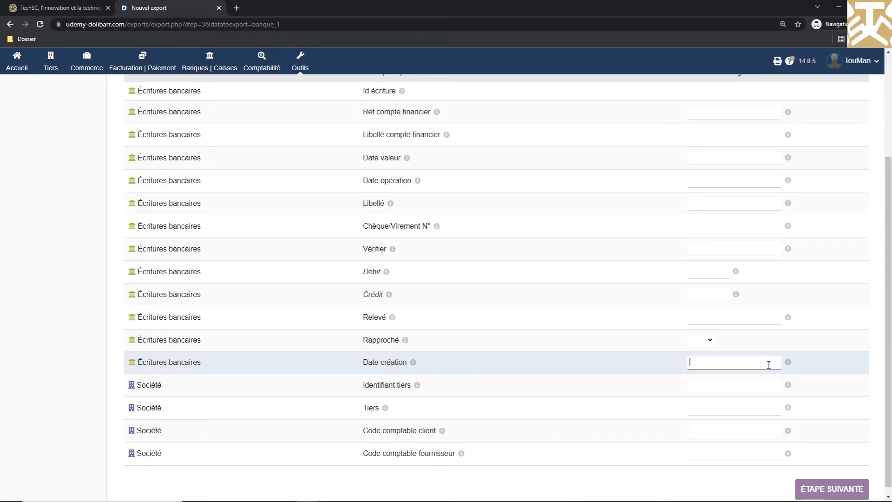
text(>201)
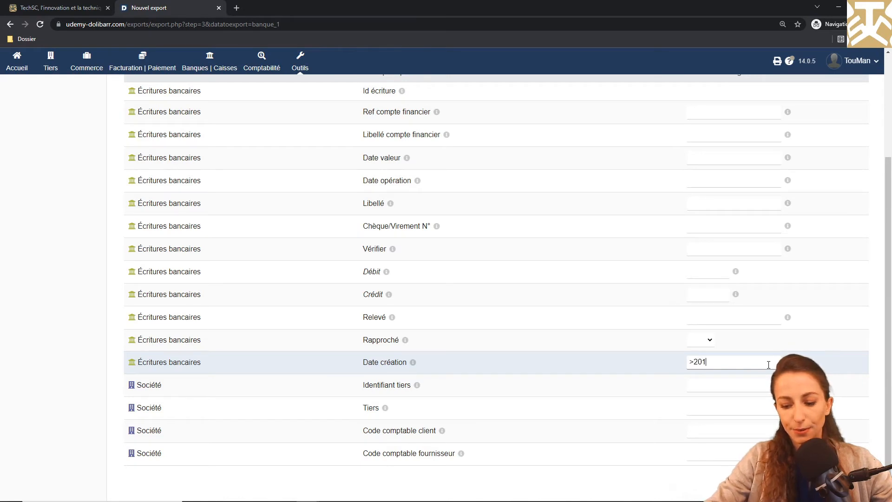
text(90312)
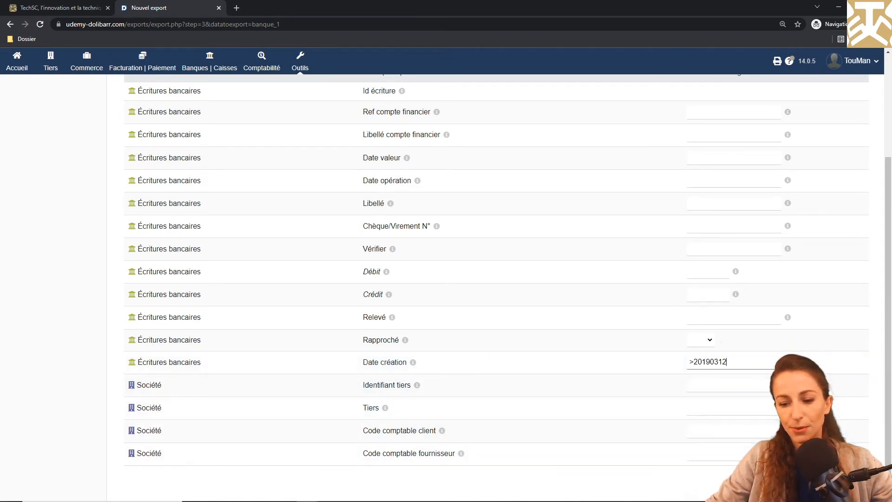
key(Return)
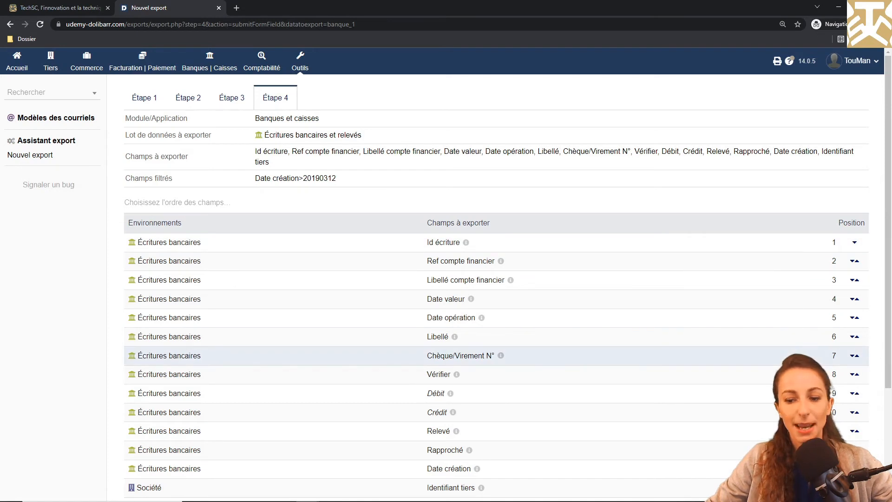
Save the export profile under the name "Données pour prêt".
scroll(497, 355, down, 3)
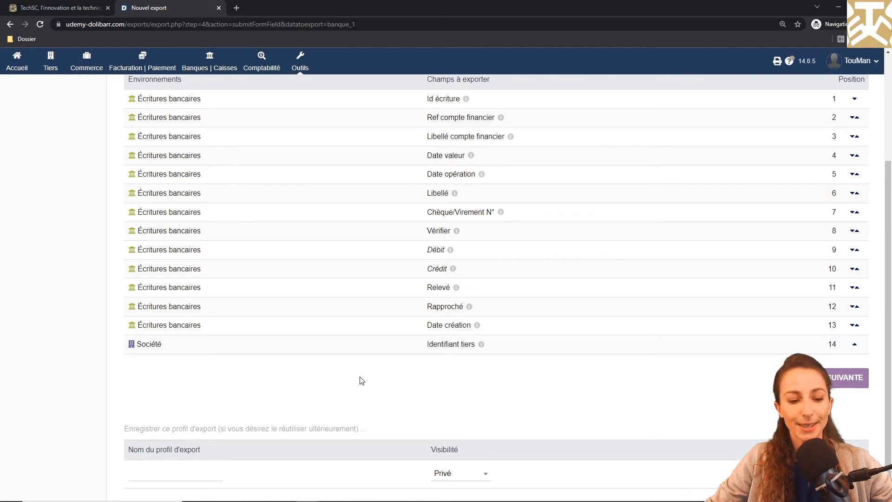
click(174, 470)
text(Do)
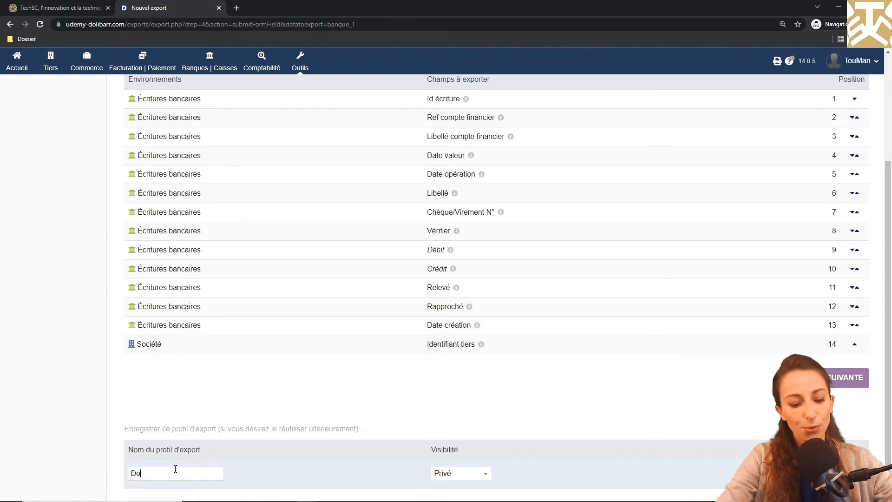
text(nnées pour prêt)
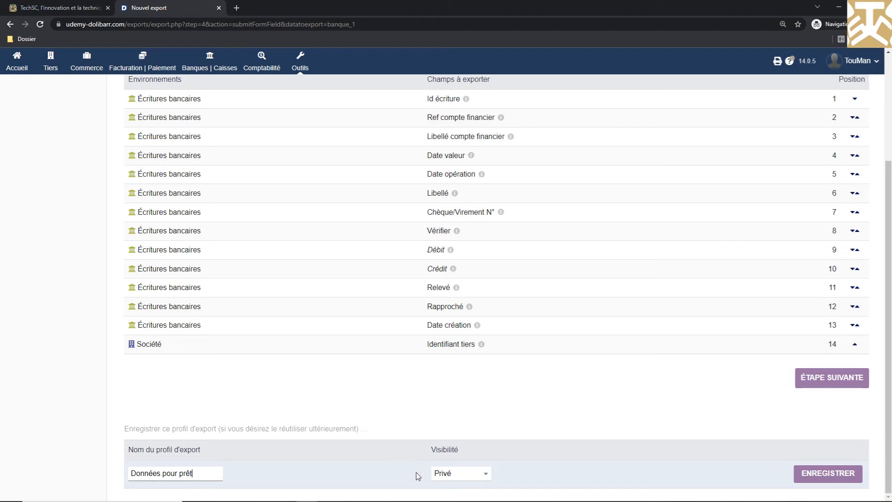
click(813, 473)
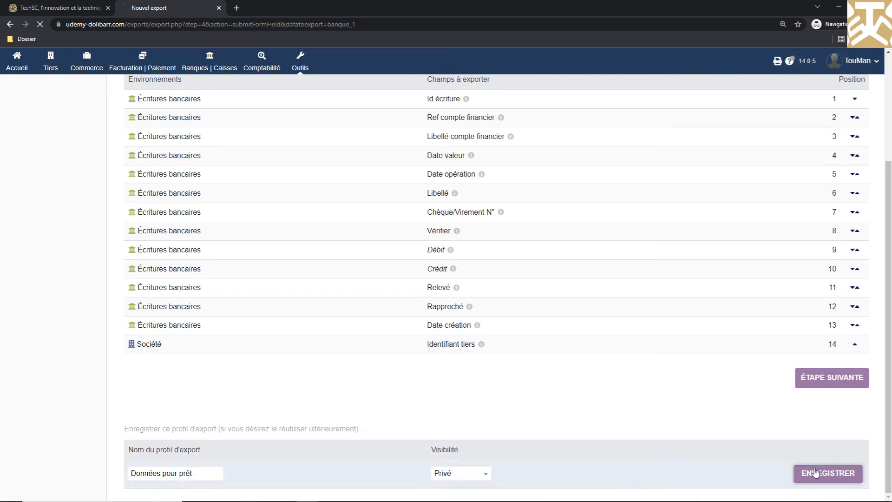
scroll(812, 455, down, 4)
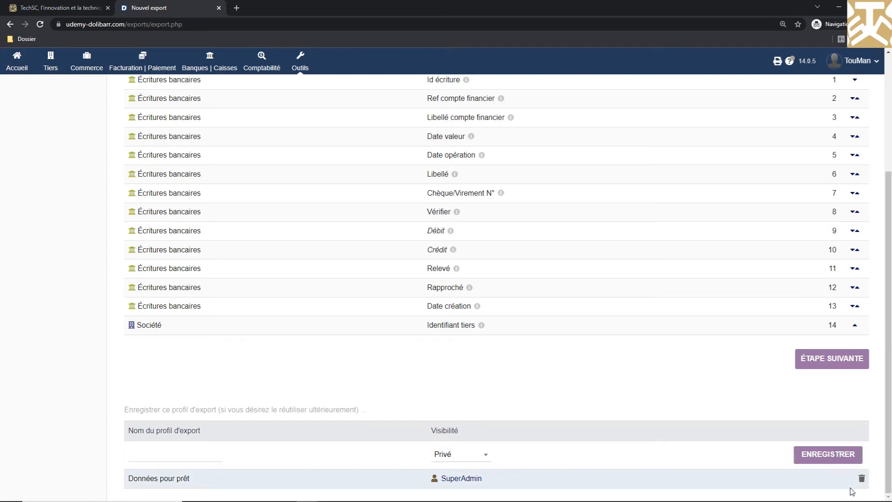
Proceed to the final export stage and generate the export file in CSV format.
click(857, 361)
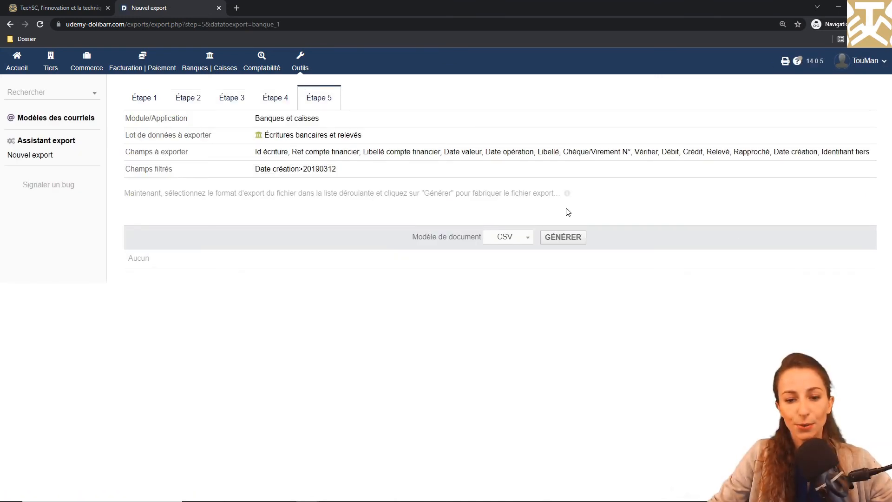
click(520, 238)
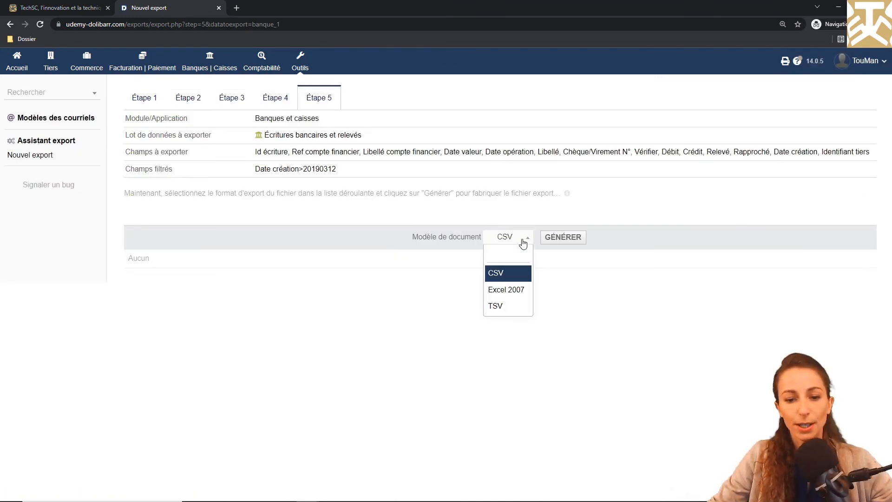
click(560, 238)
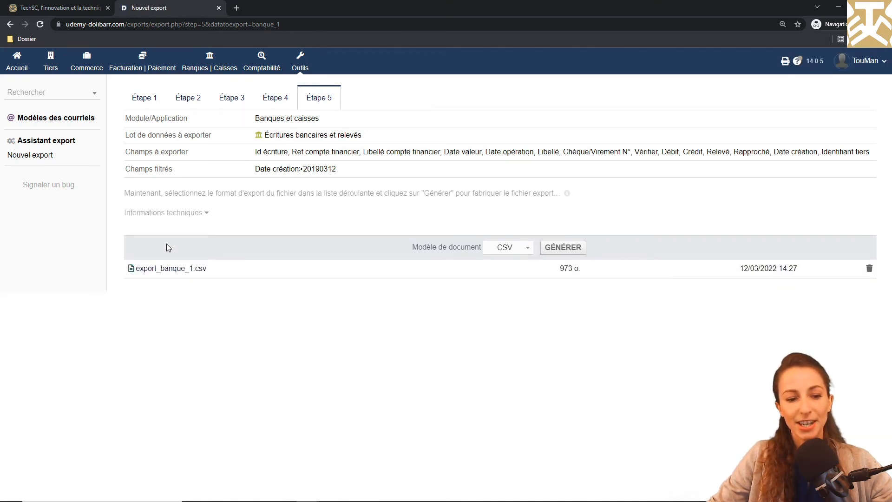
Download the generated export_banque_1.csv and open it in OpenOffice Calc.
click(165, 269)
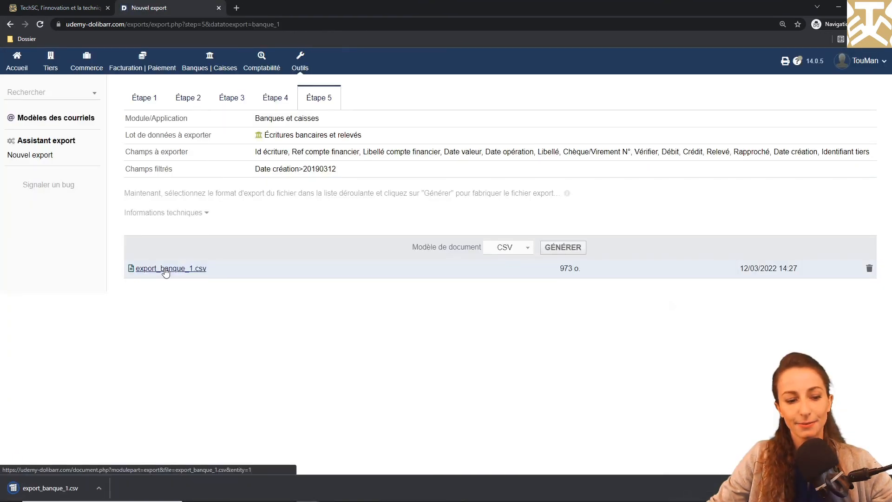
click(107, 485)
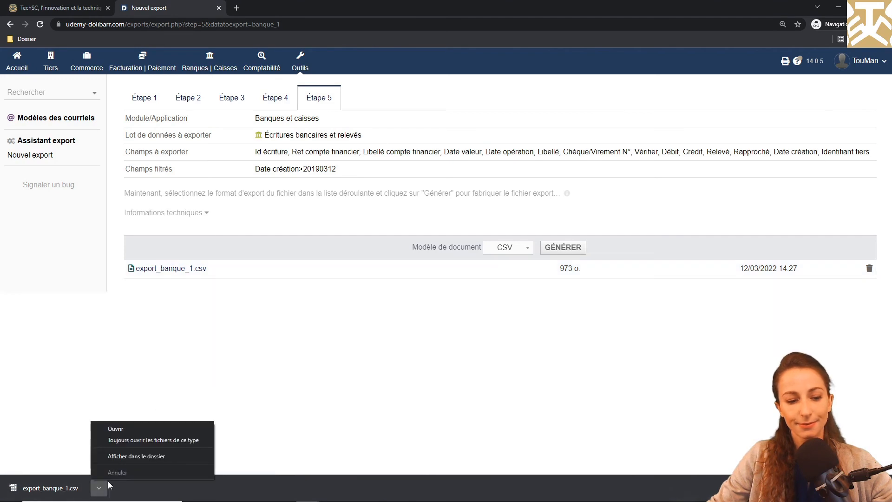
click(138, 428)
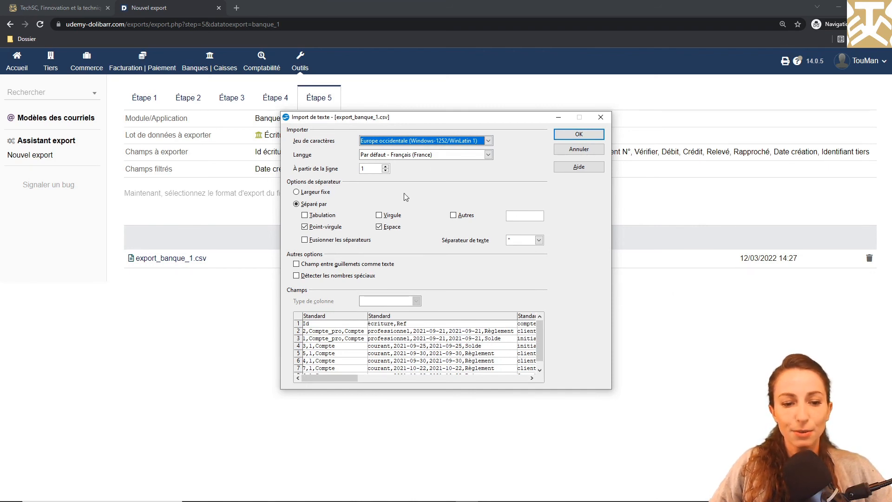
Import the CSV text with Virgule as the only separator, excluding Espace and Point-virgule, and view the resulting sheet.
click(378, 215)
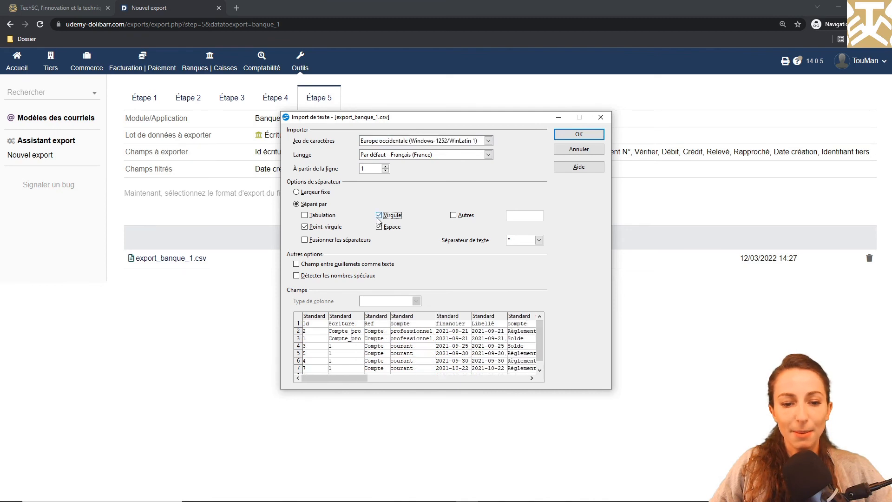
click(378, 227)
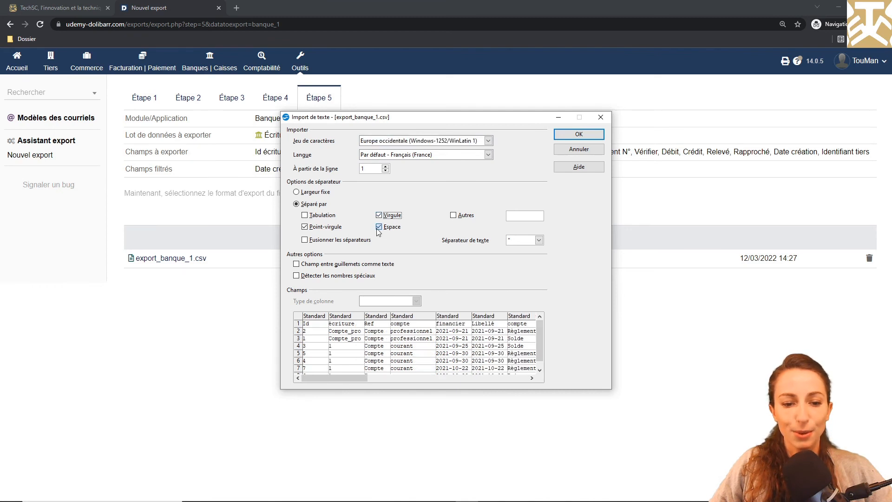
click(304, 227)
click(594, 134)
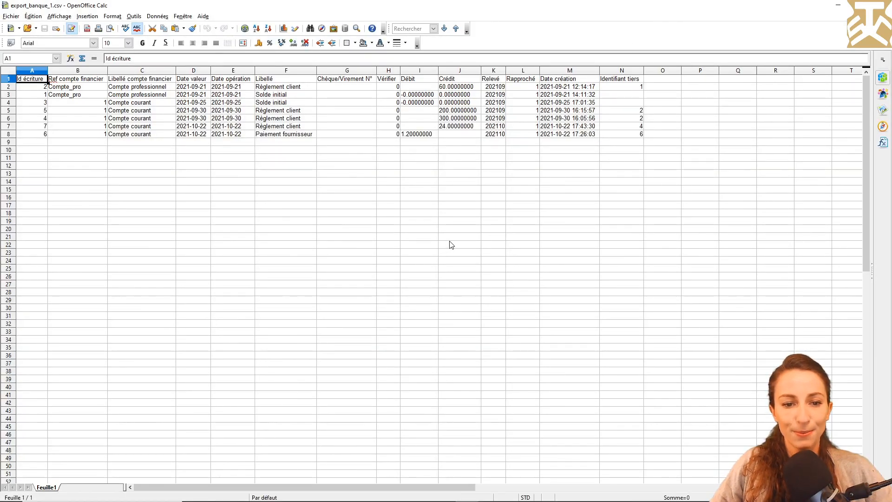
scroll(451, 244, down, 1)
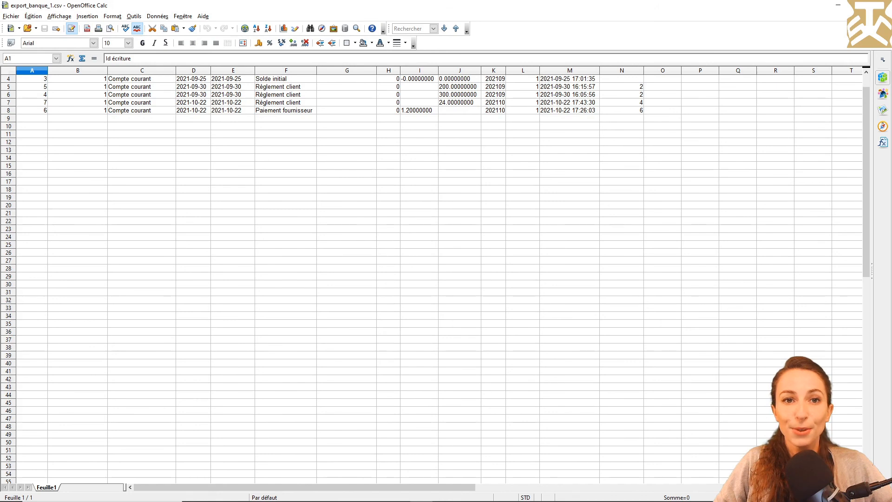